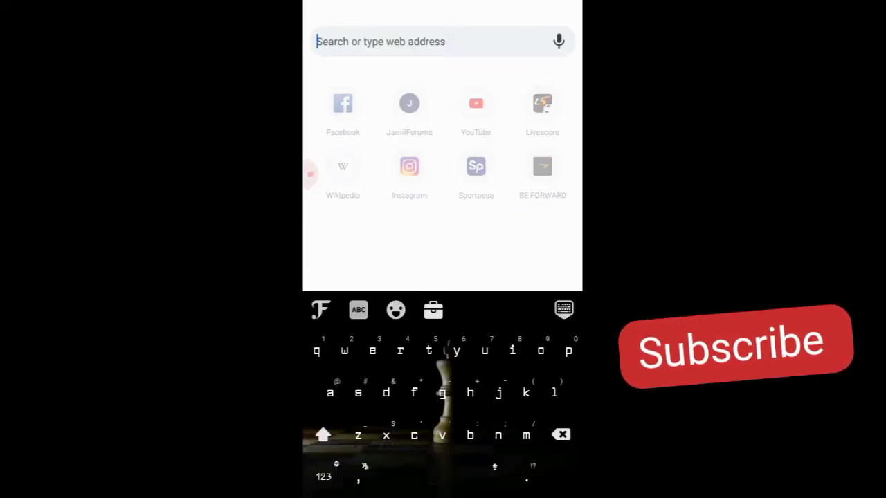
Step: Search Google for 'cpa grip' and scroll down to the CPAGrip.com result
type("cpa")
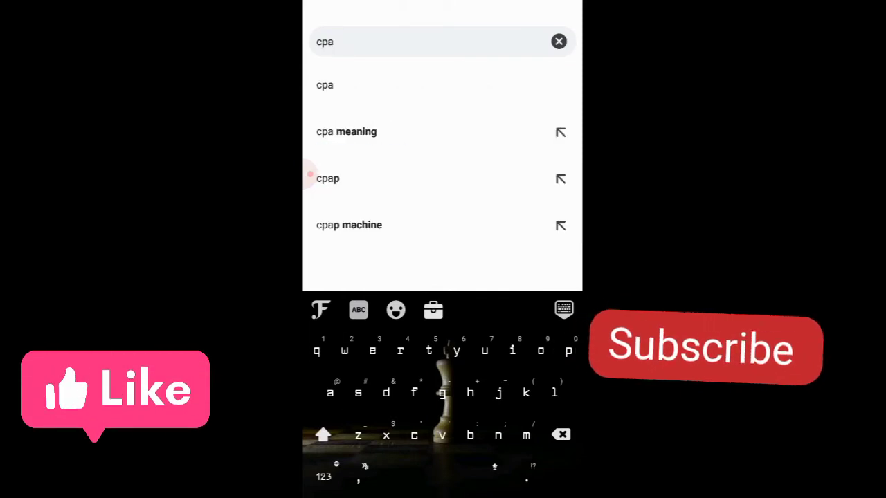
type(" grip")
key("Return")
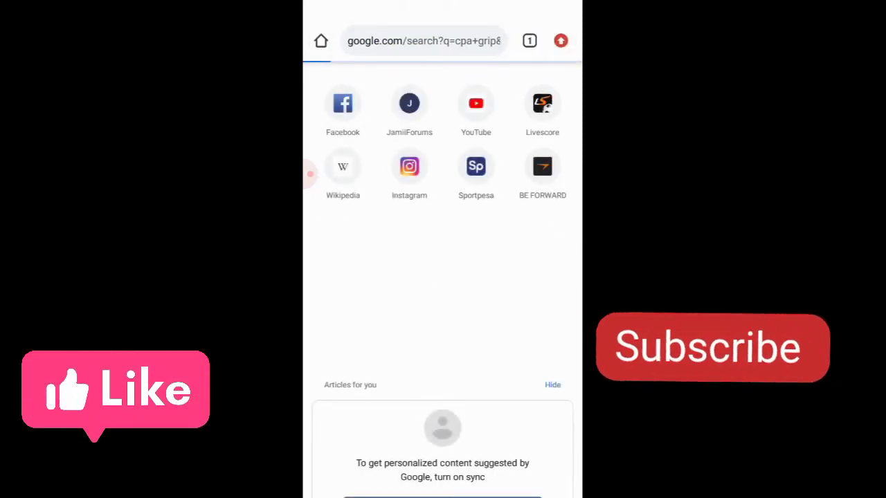
scroll(443, 277, "down", 5)
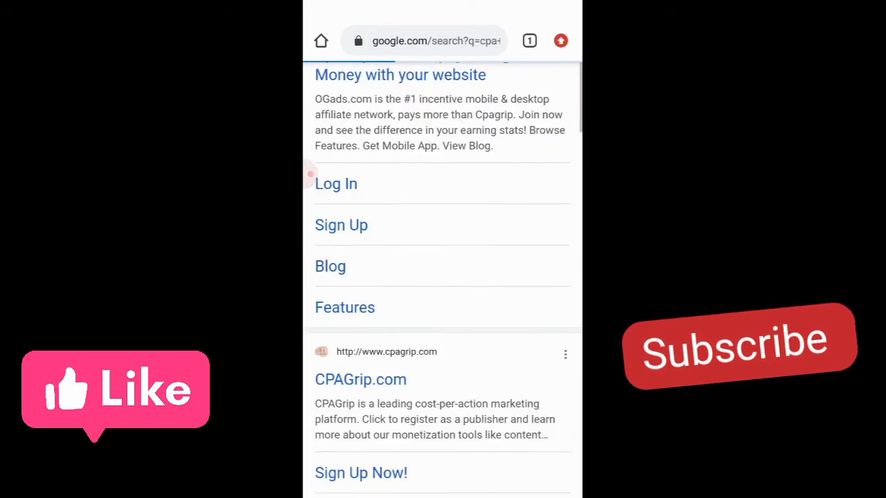
scroll(393, 316, "down", 3)
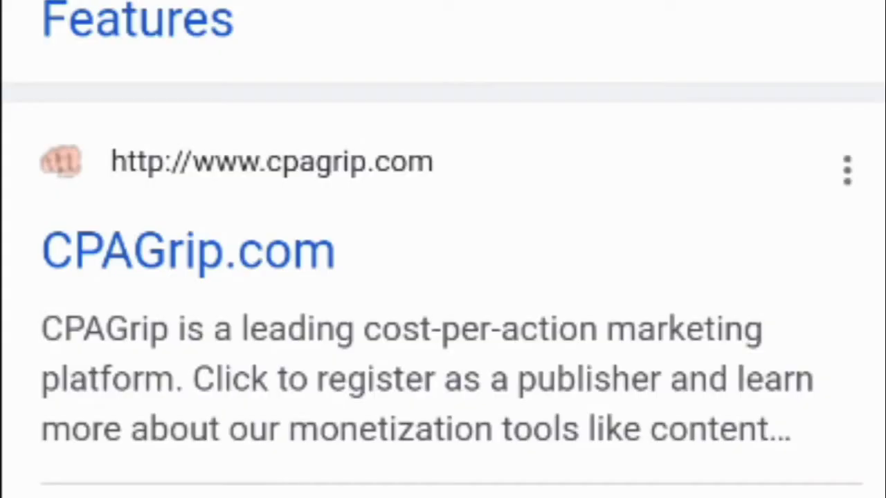
Step: Open the CPAGrip.com result and scroll its homepage to the Become a Publisher button
left_click(361, 278)
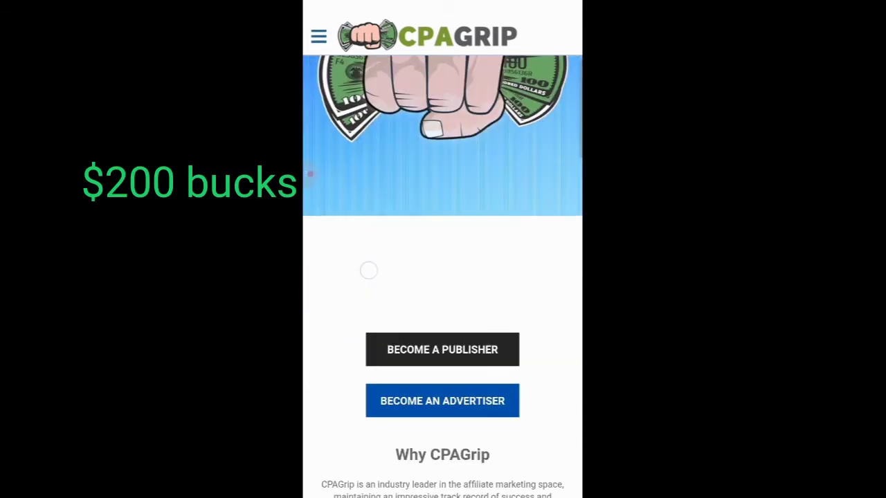
left_click_drag(367, 405, 348, 325)
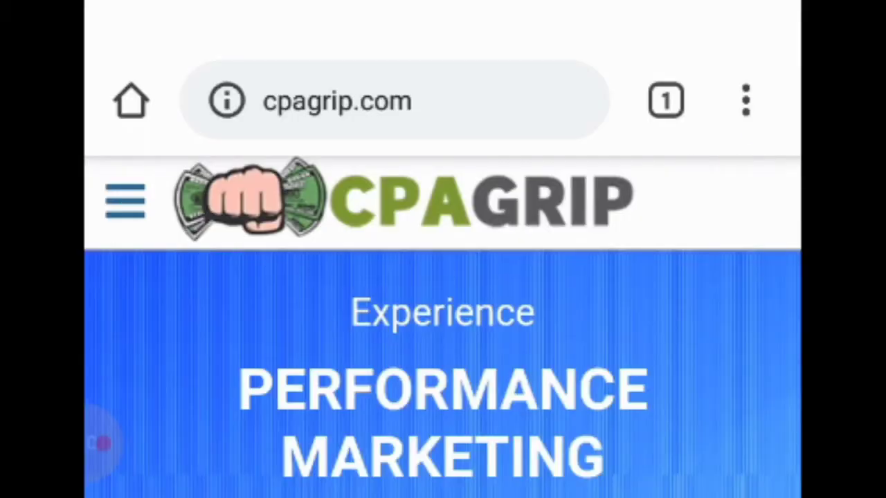
Step: Turn on Chrome's Desktop site option for cpagrip.com
left_click(561, 40)
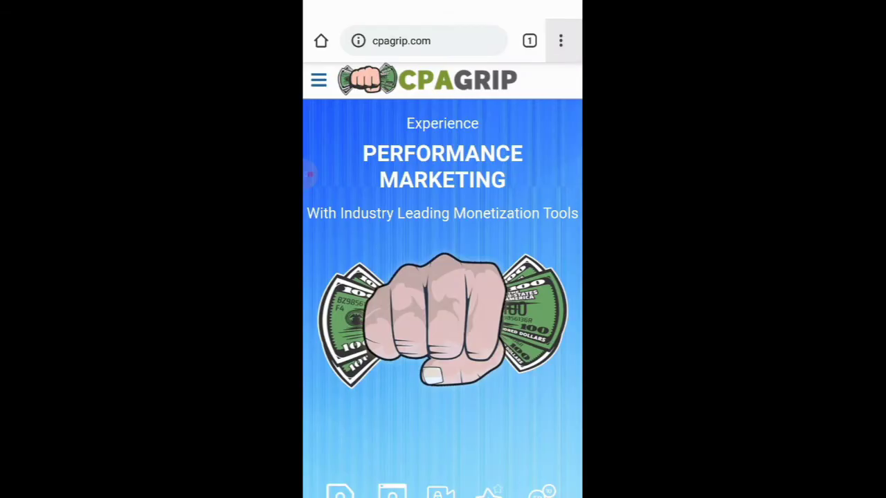
scroll(478, 256, "down", 3)
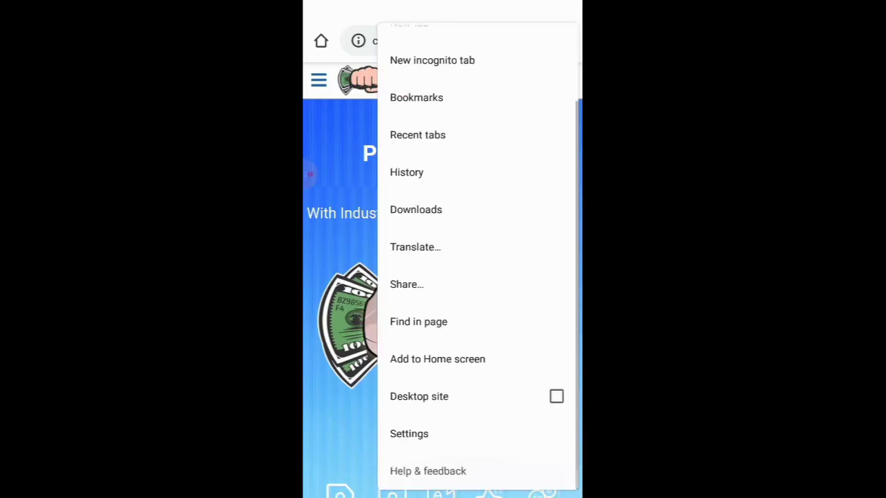
left_click(541, 397)
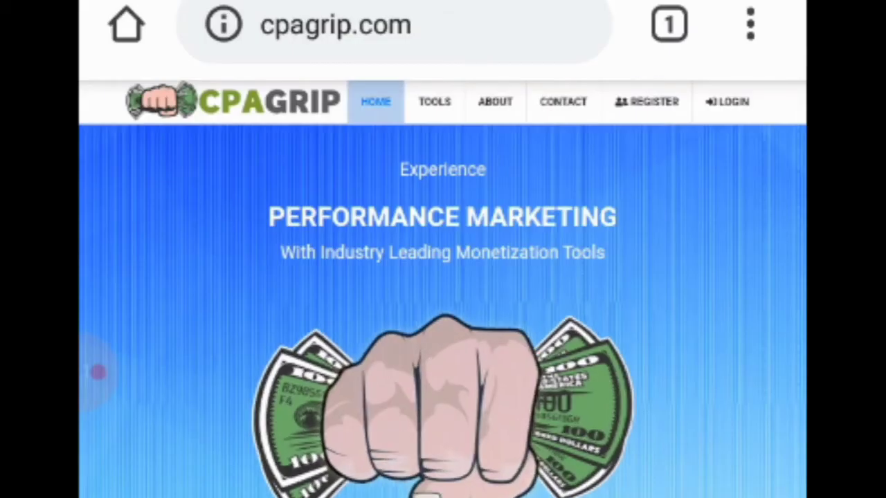
Step: Open the publisher registration form and enter the first name
left_click(647, 102)
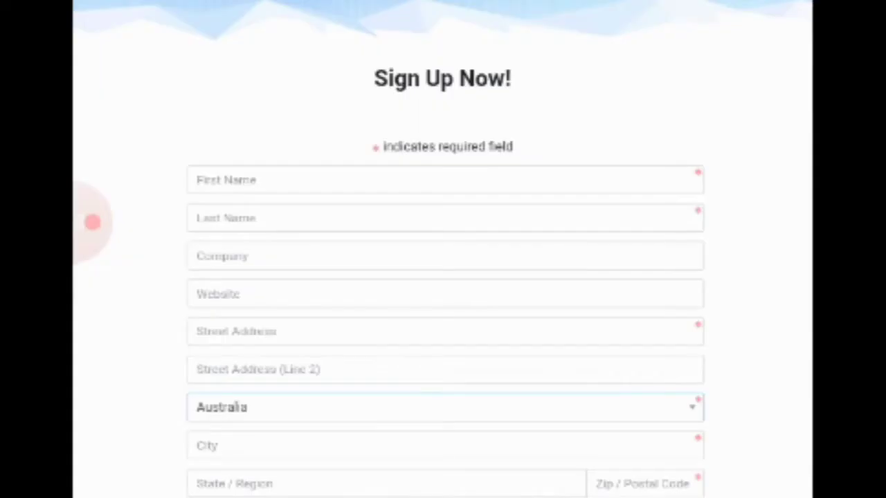
left_click(257, 214)
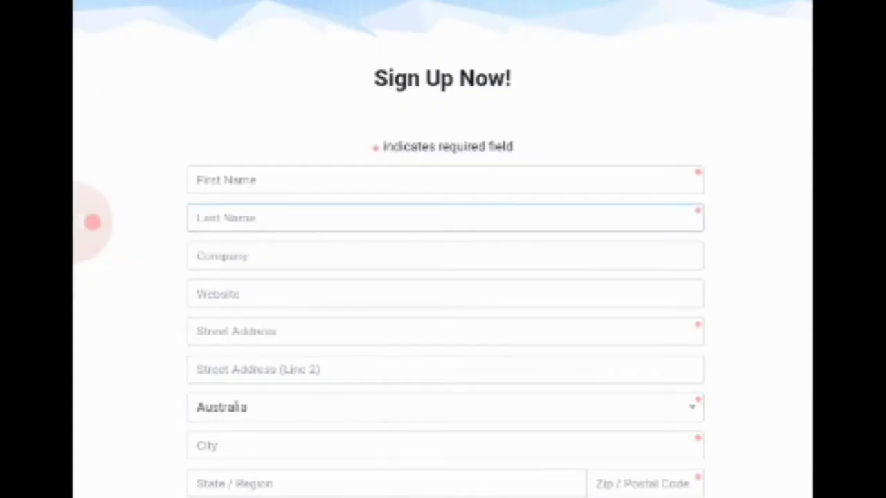
left_click(257, 169)
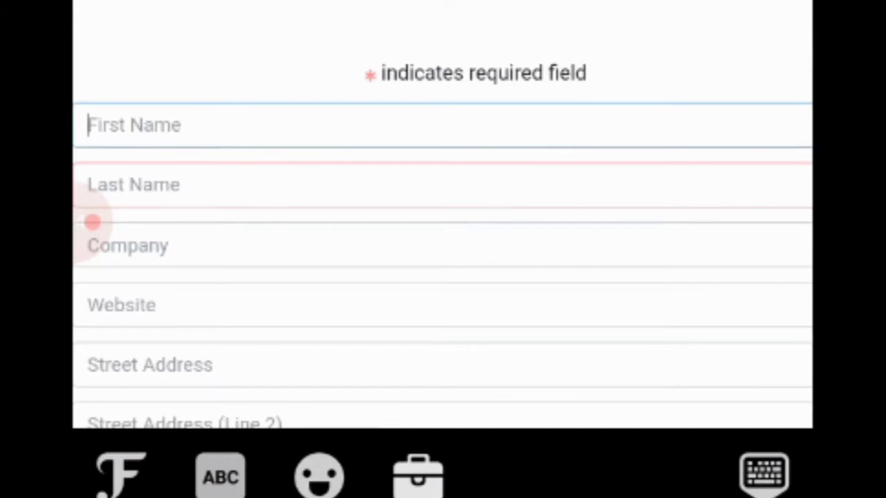
type("t")
type("Getda")
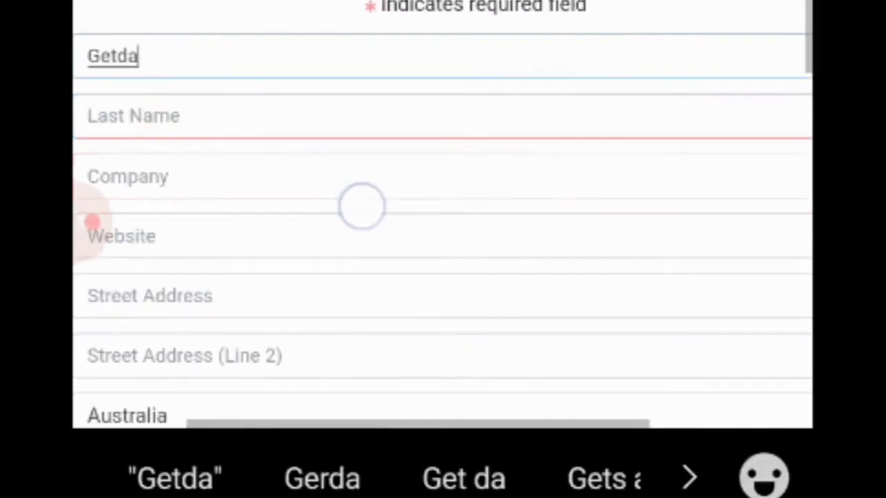
left_click_drag(362, 206, 242, 125)
Step: Enter the last name and the company name on the sign-up form
left_click(242, 126)
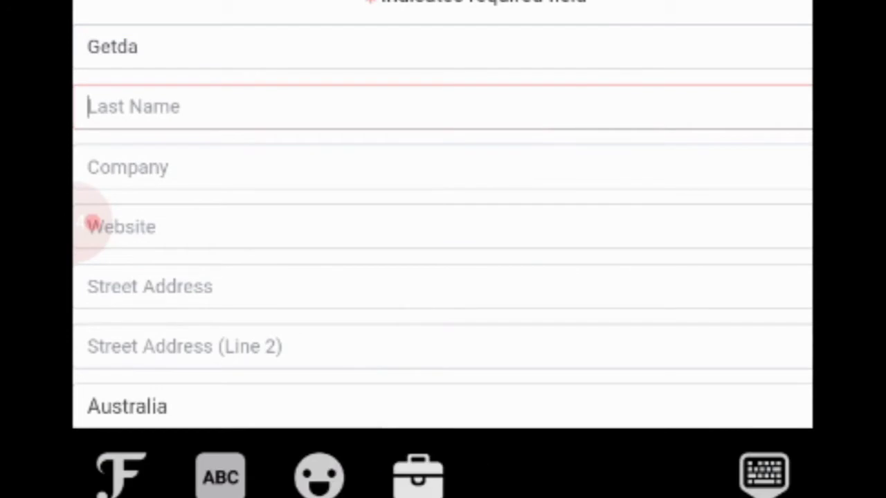
type("Pau")
key("BackSpace")
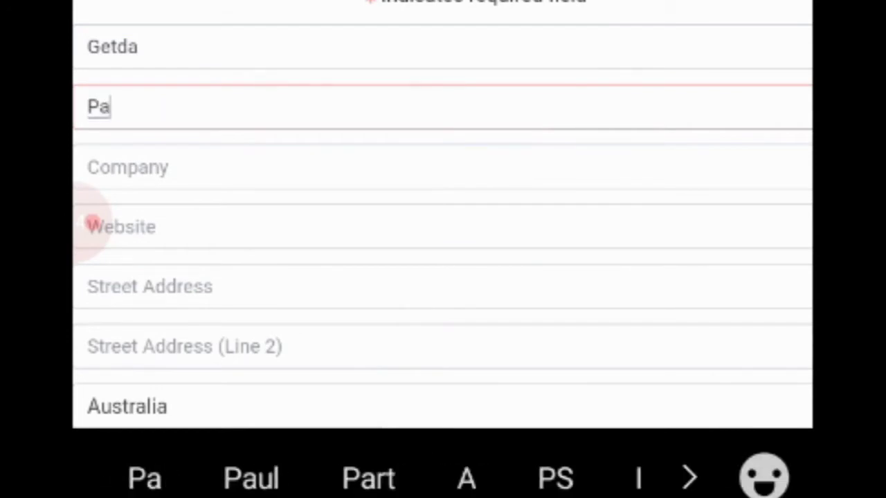
type("y")
left_click(188, 172)
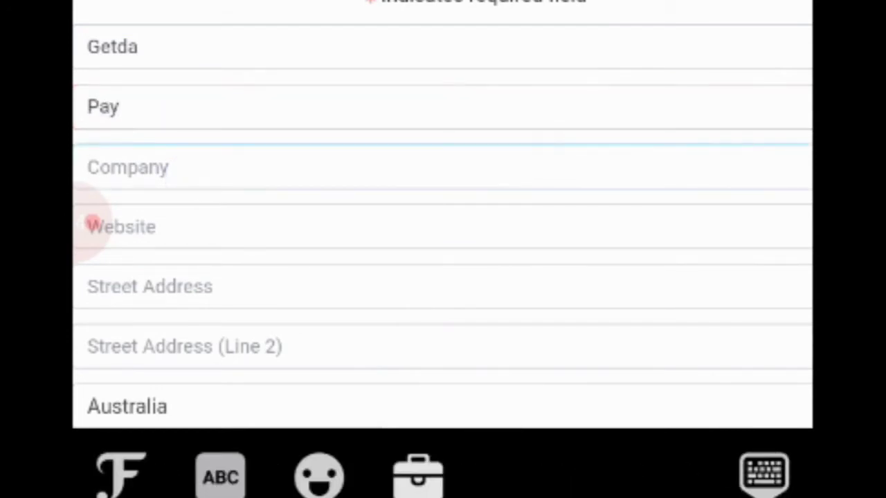
type("Get ")
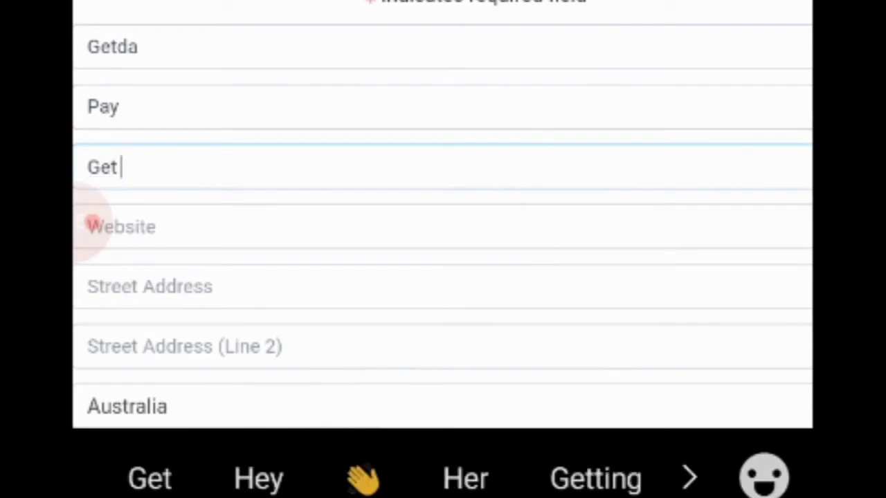
type("da pay")
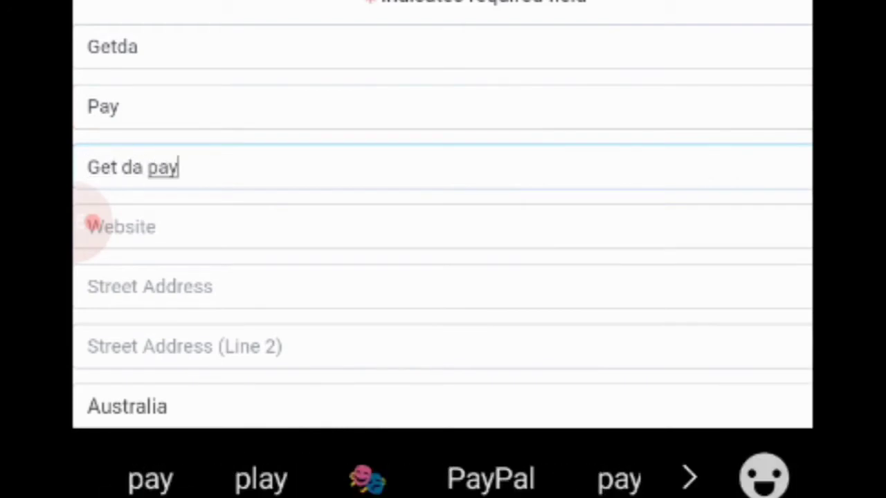
left_click(93, 224)
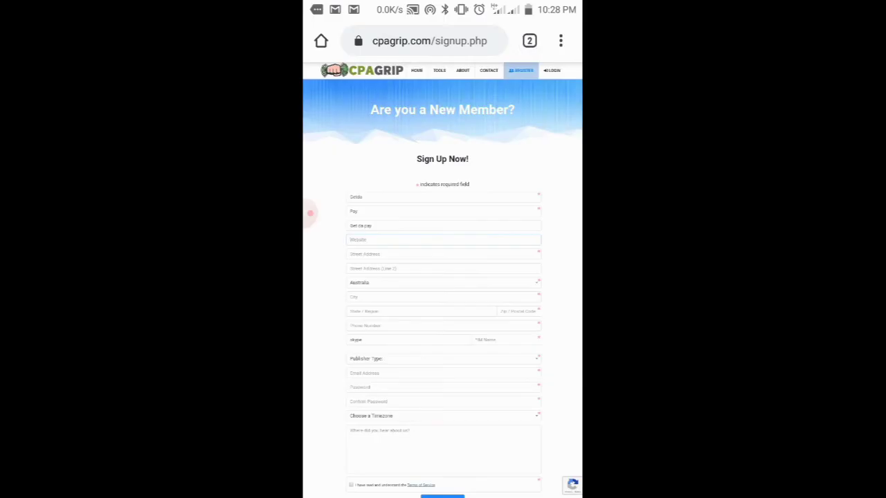
Step: Sign in to YouTube from the YouTube tab and open Your channel
left_click(529, 40)
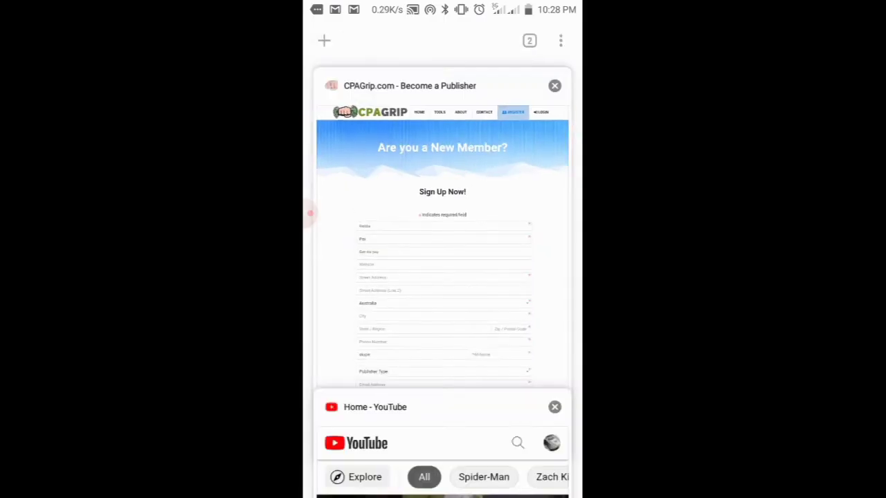
left_click(443, 443)
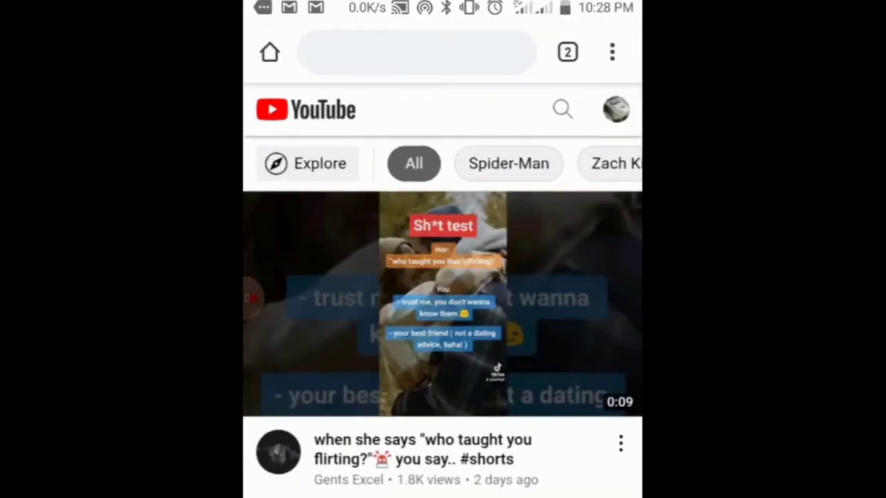
left_click(269, 52)
left_click(476, 260)
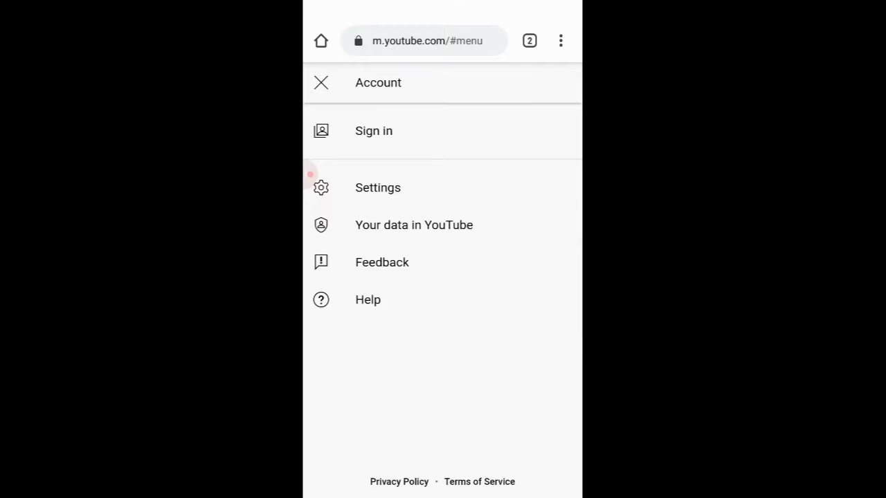
left_click(373, 130)
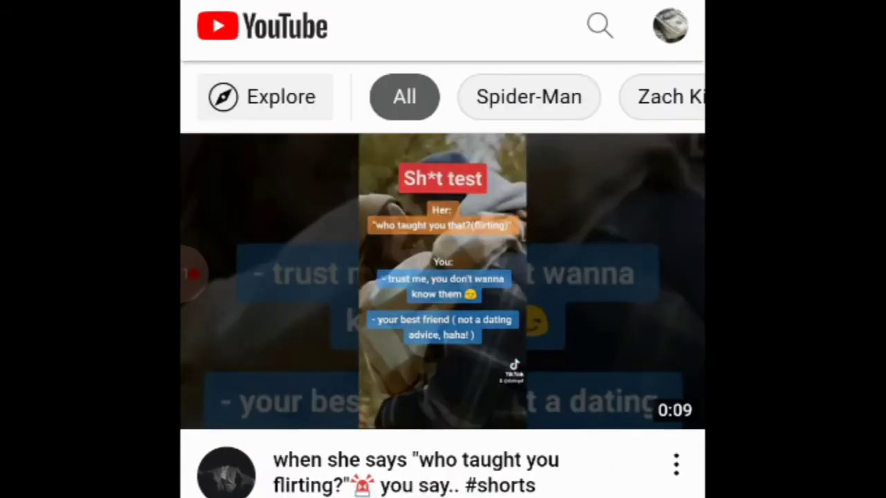
left_click(669, 26)
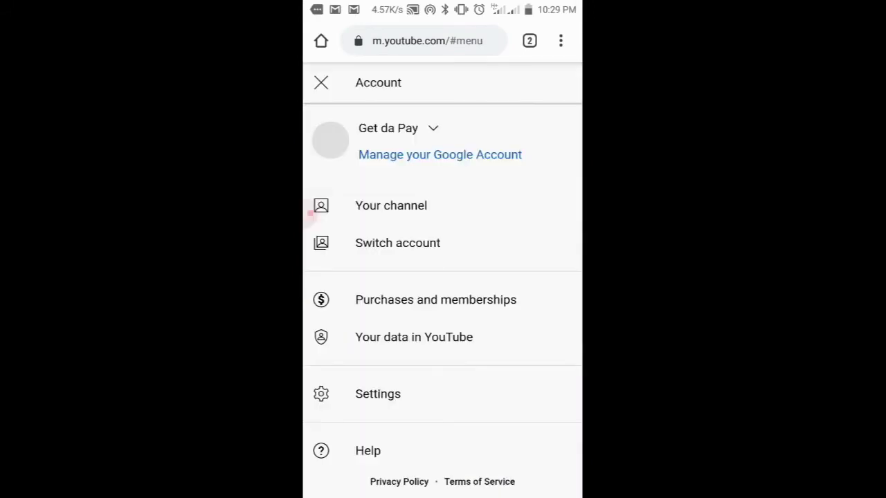
left_click(399, 206)
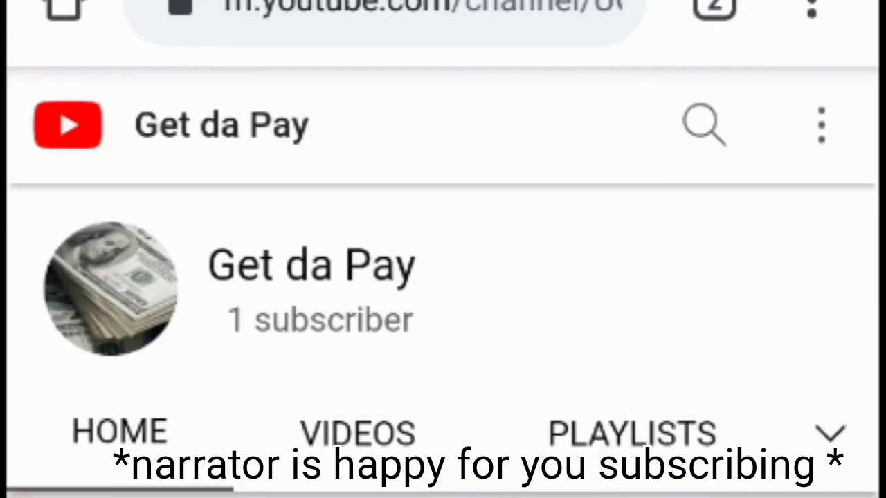
Step: Copy the YouTube channel page's URL from the address bar
left_click(454, 14)
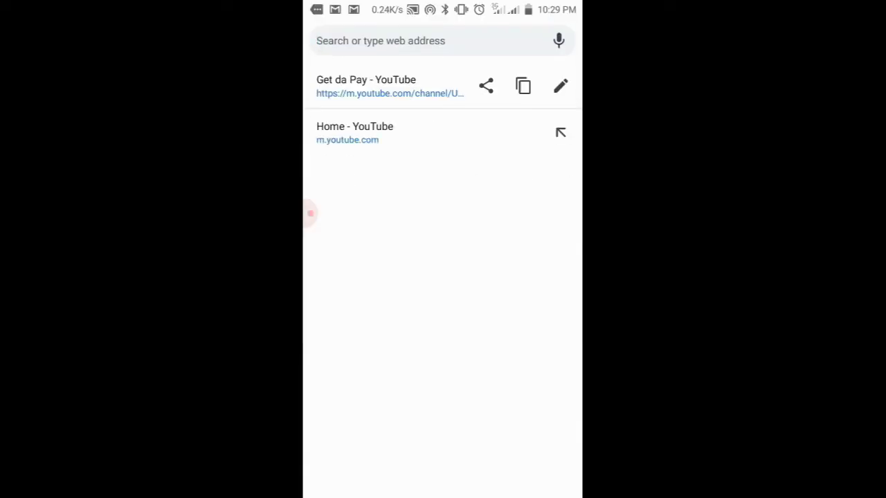
left_click(523, 86)
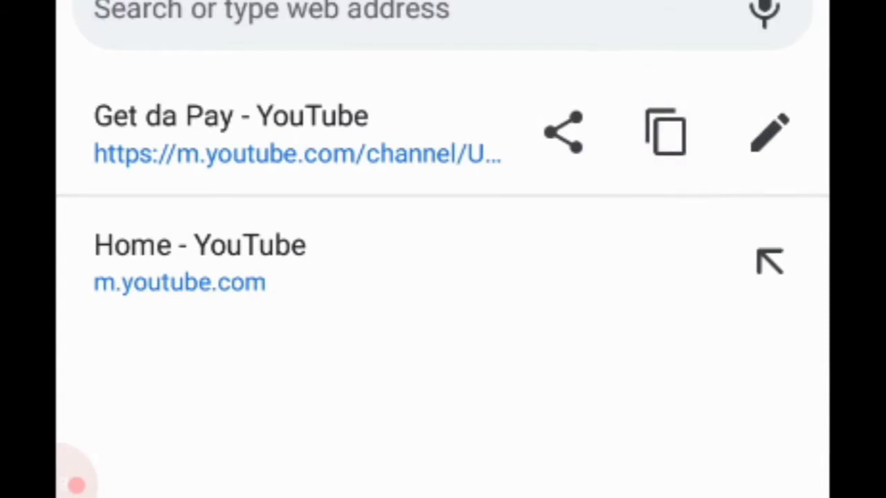
key("Escape")
Step: Paste the channel URL into the CPAGrip sign-up form's Website field
left_click(682, 10)
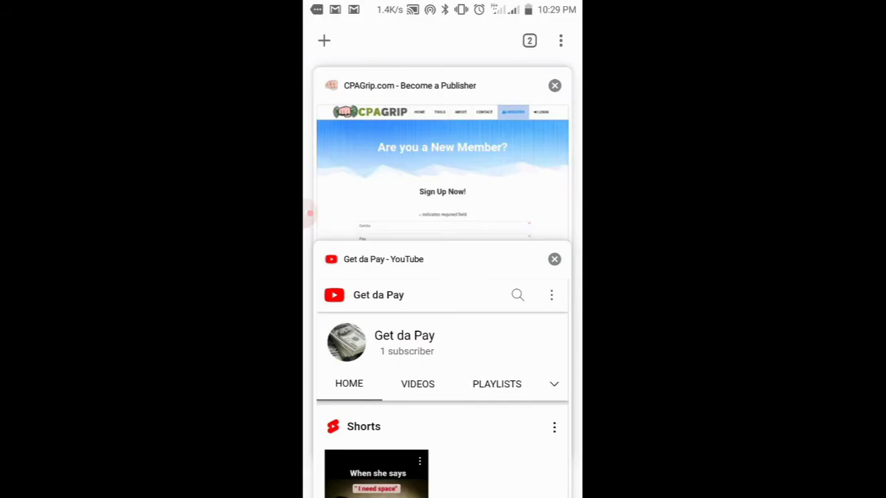
left_click(380, 178)
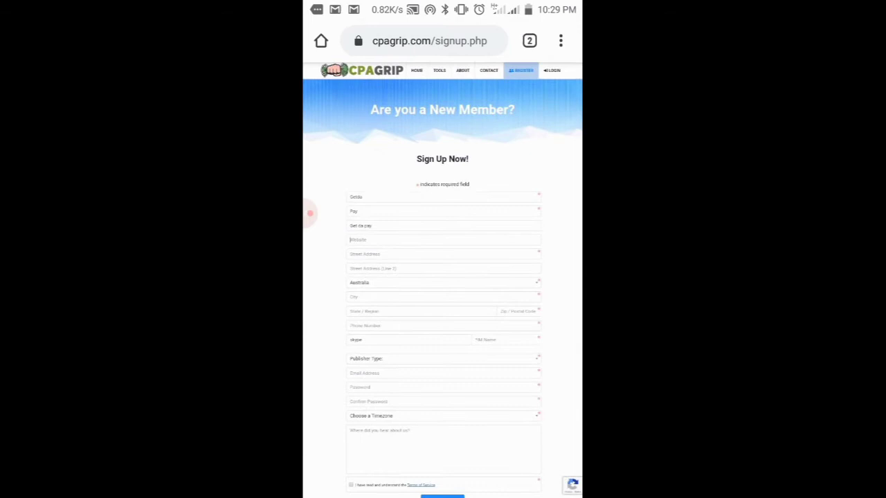
scroll(427, 340, "up", 3)
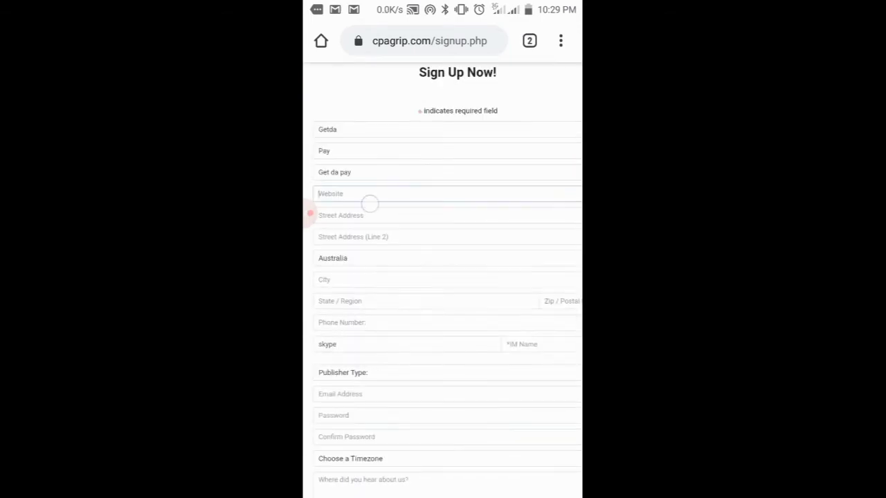
left_click(369, 203)
left_click(336, 164)
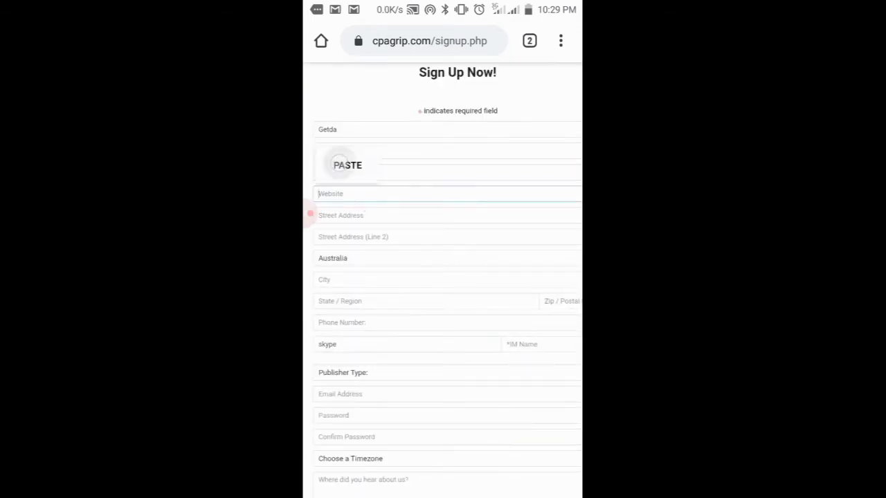
scroll(488, 424, "down", 3)
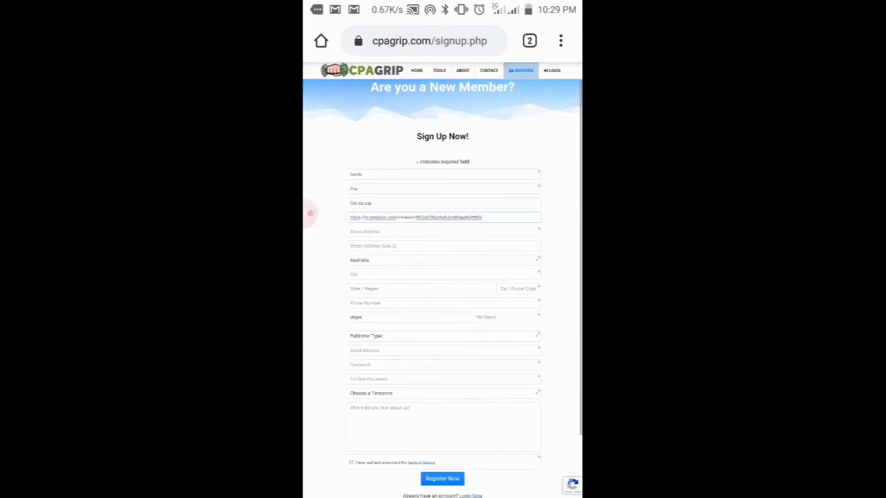
Step: Fill in both street address lines and the city field
left_click(379, 231)
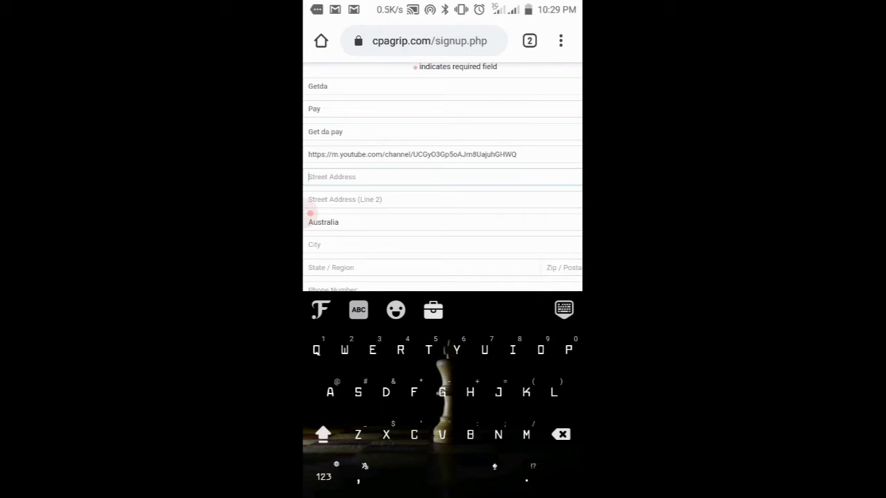
type("Tuojren")
key("Return")
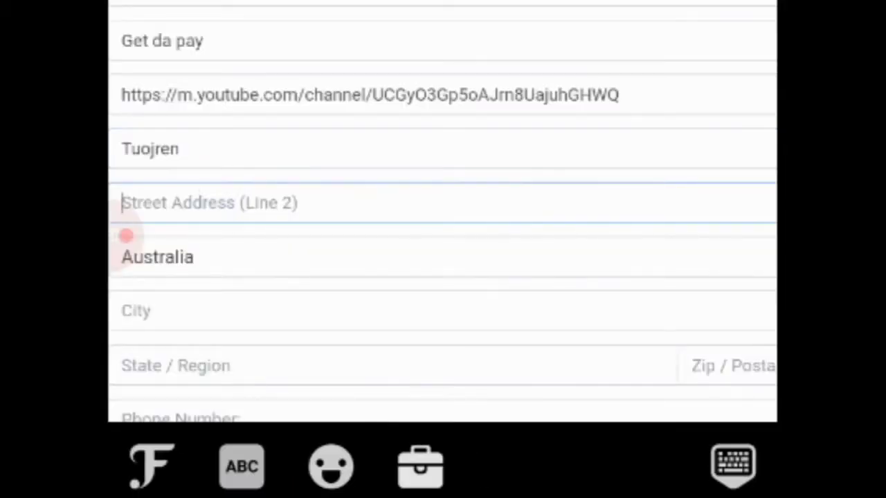
type("R")
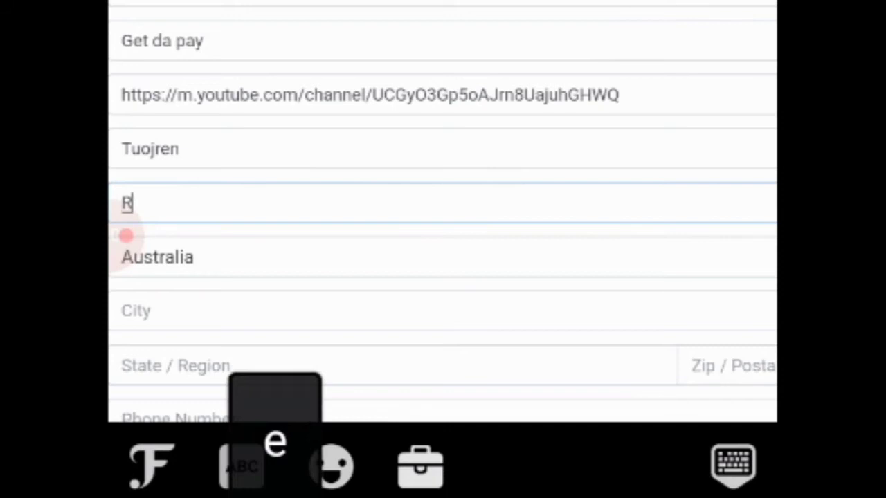
type("ente")
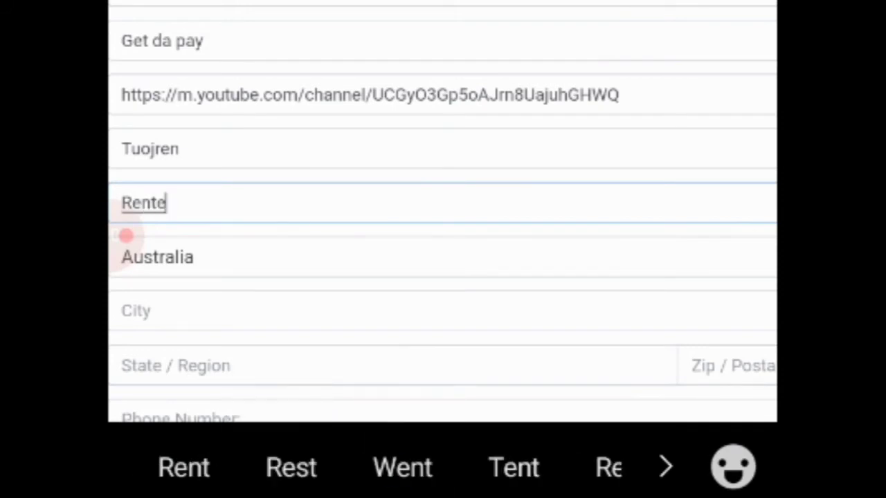
type("riy")
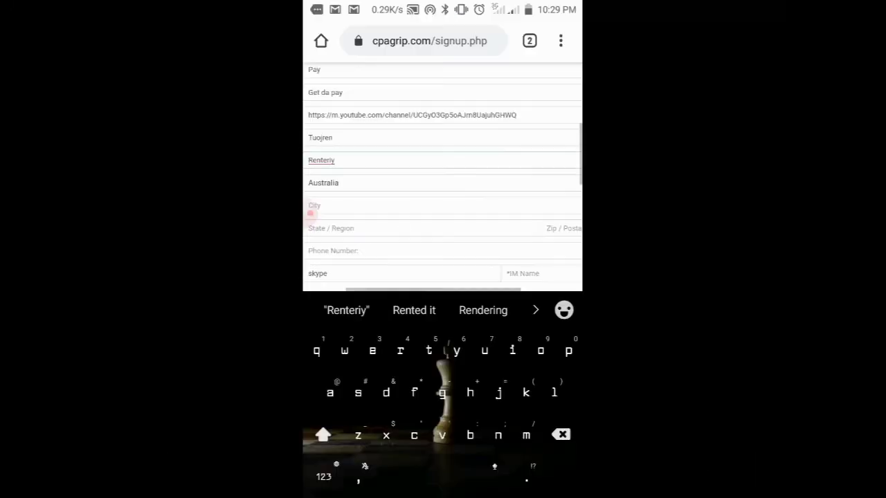
key("Escape")
scroll(420, 339, "down", 3)
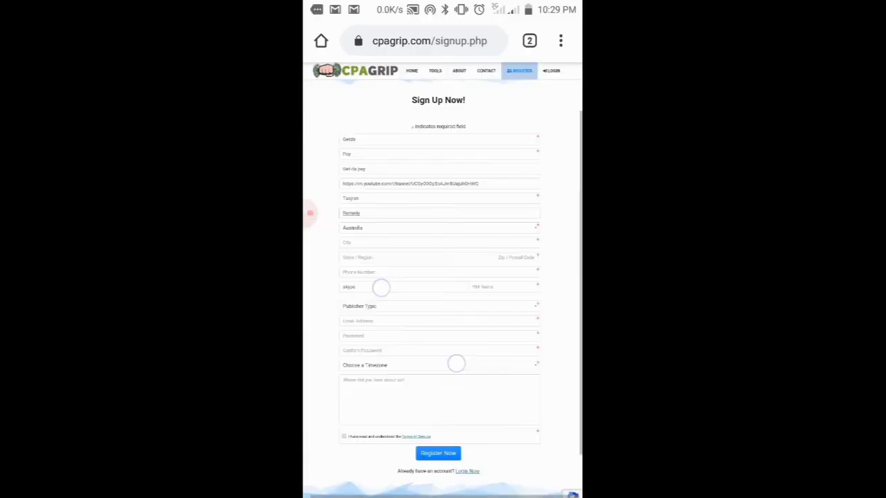
left_click(358, 236)
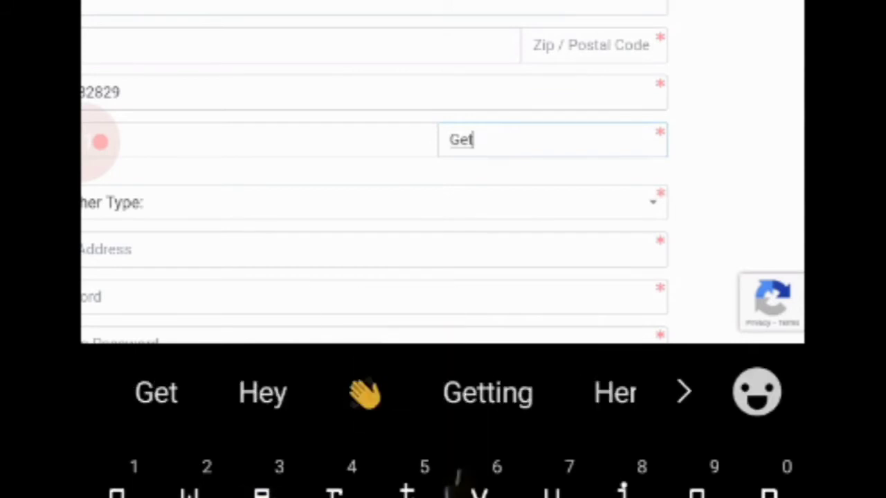
type("day")
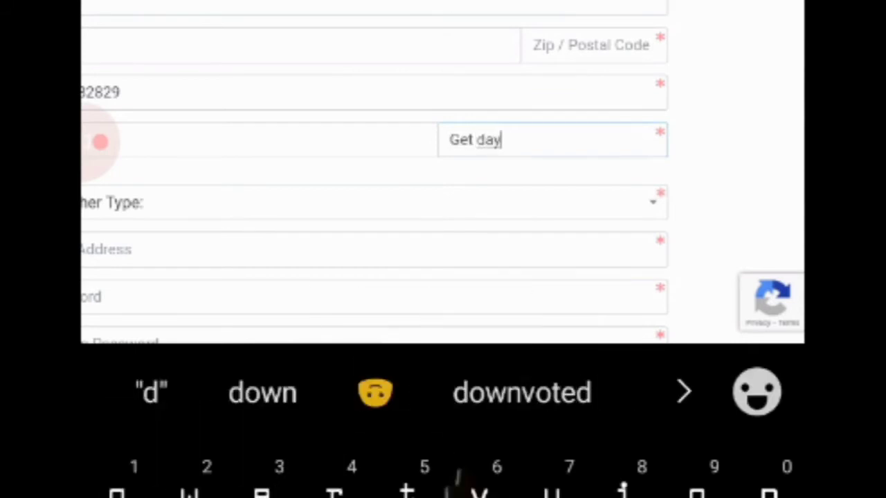
type("pay")
Step: Set Publisher Type to Other and move to the email field
left_click(319, 212)
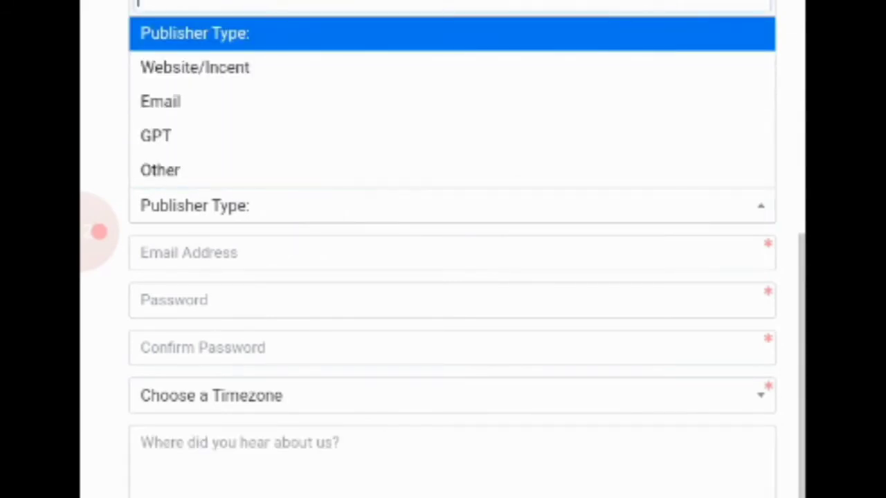
left_click(160, 169)
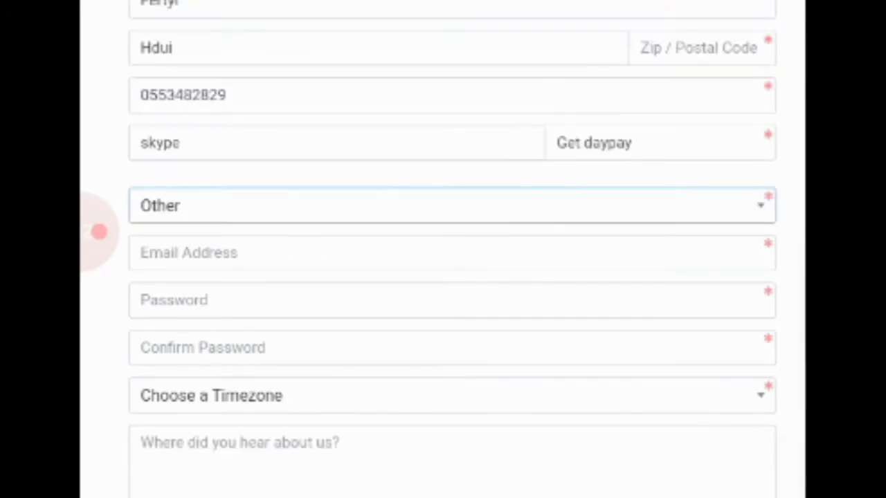
left_click(243, 254)
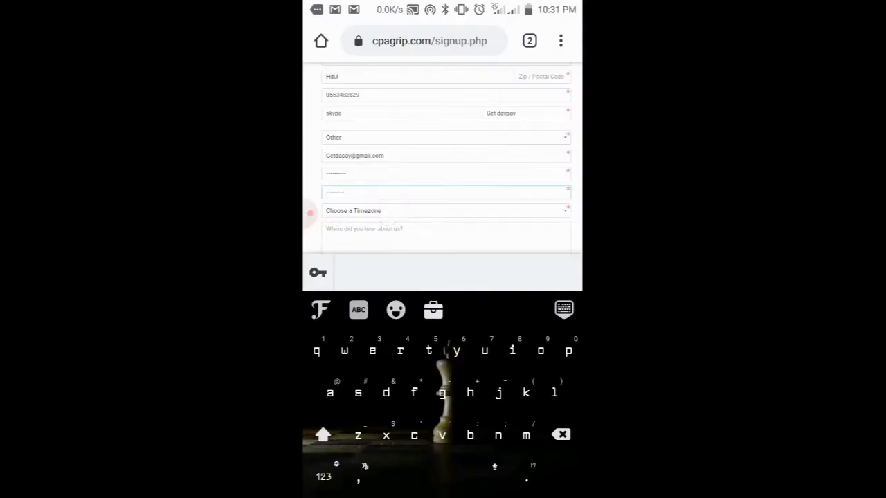
Step: Choose the (GMT-03:00) Greenland timezone and answer 'I heard from oitube' for the referral
left_click(445, 210)
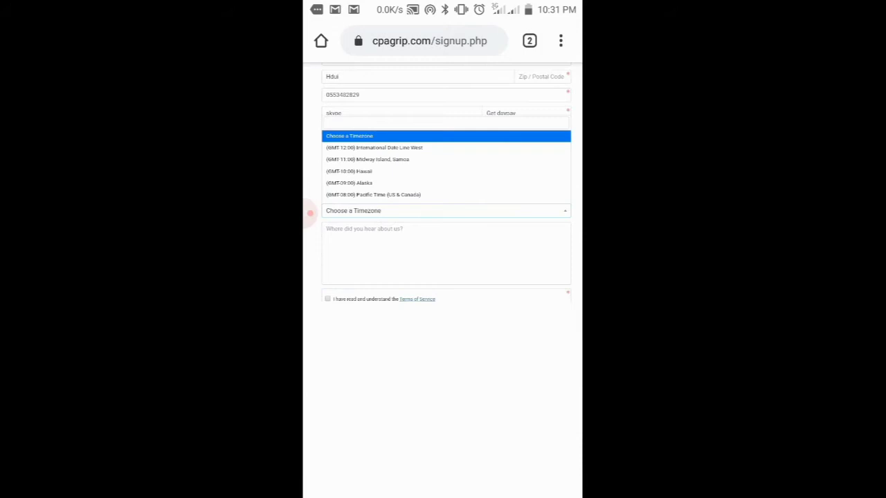
left_click(388, 182)
left_click(382, 297)
left_click(361, 305)
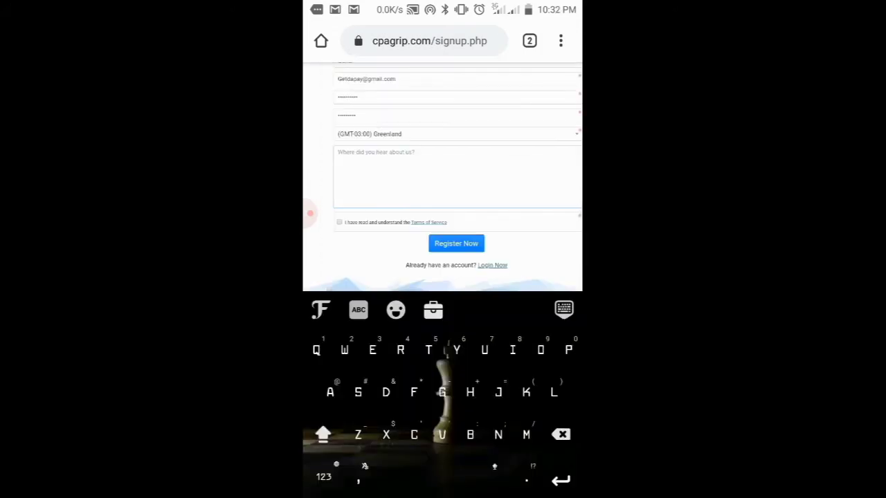
type("I h")
type("ea")
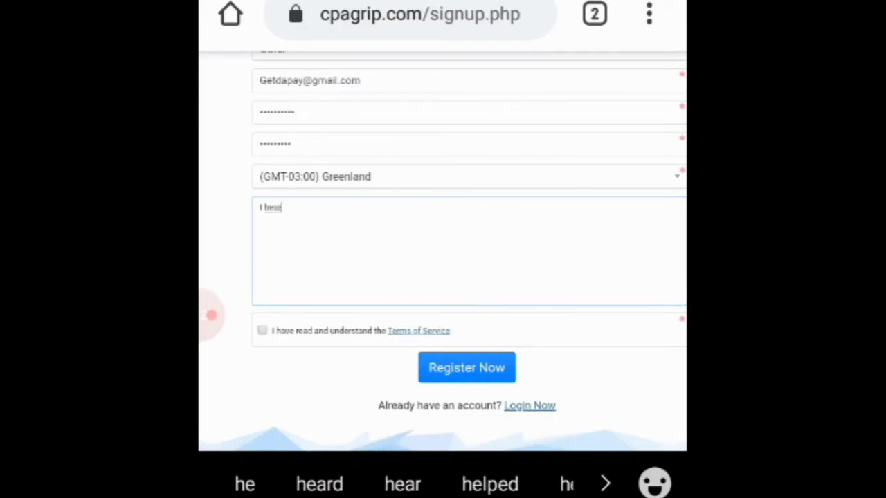
type("rd from ")
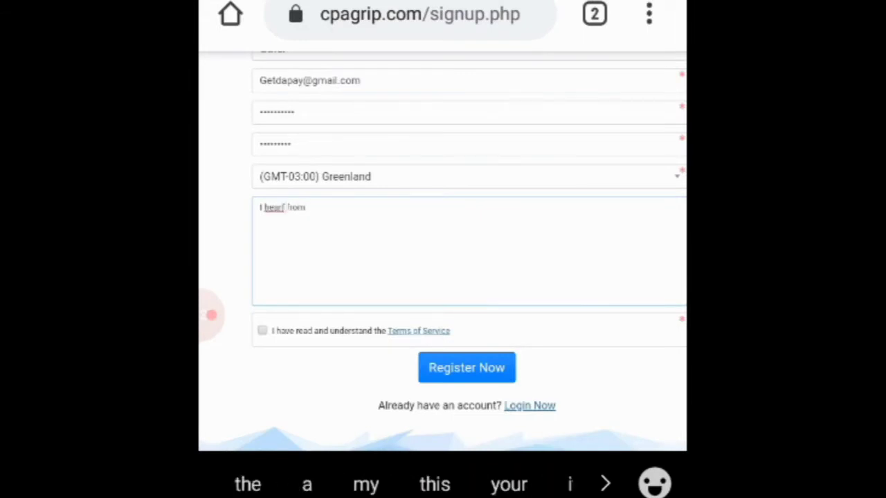
type("oi")
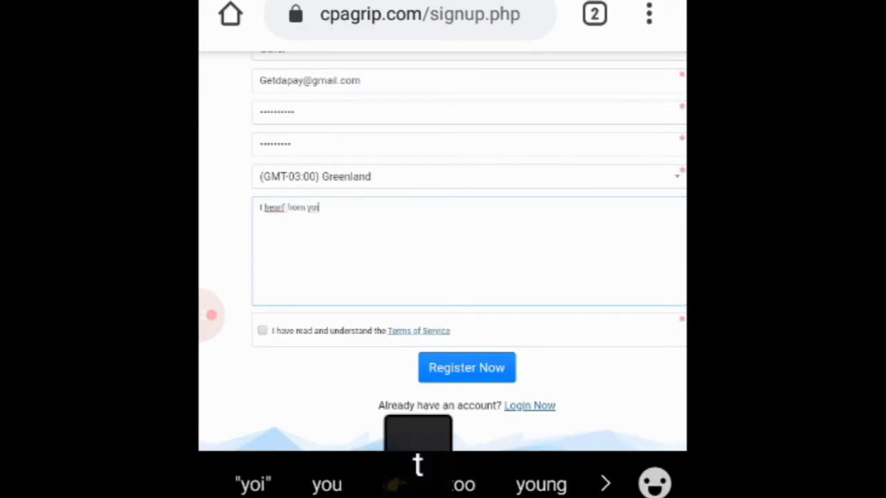
type("t")
type("ube")
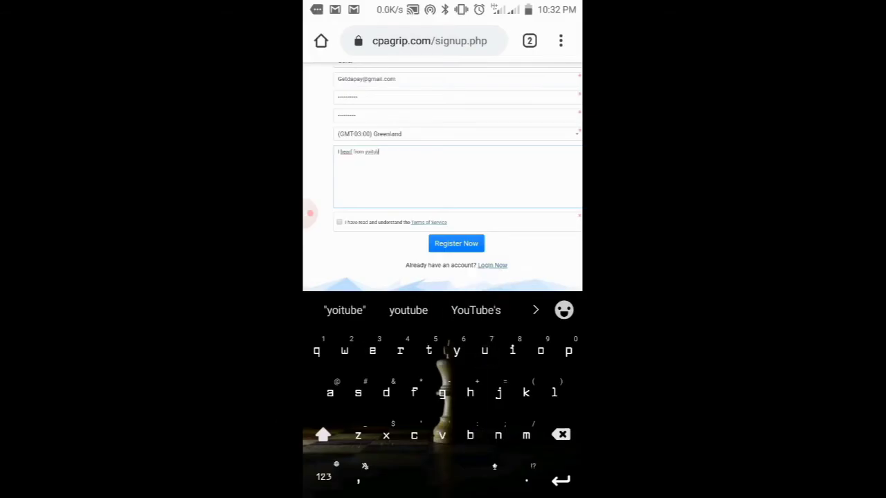
scroll(371, 251, "down", 1)
Step: Accept the Terms of Service and type the zip/postal code
left_click(339, 205)
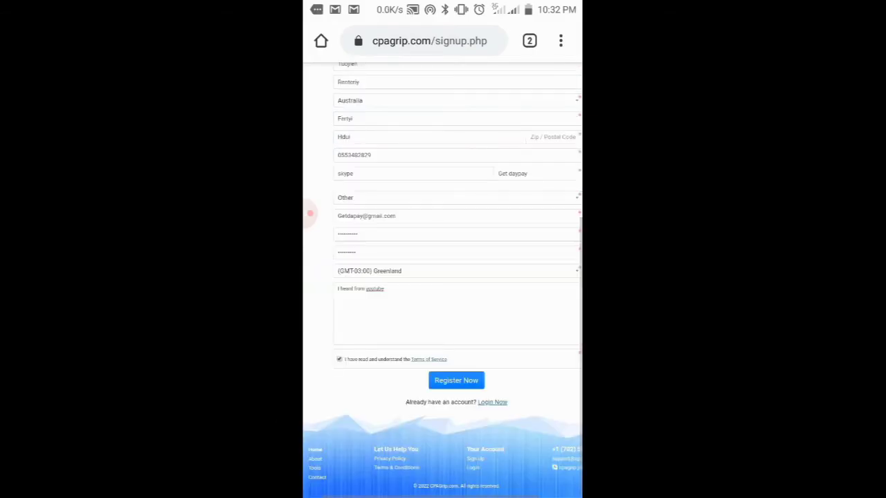
left_click_drag(366, 336, 326, 378)
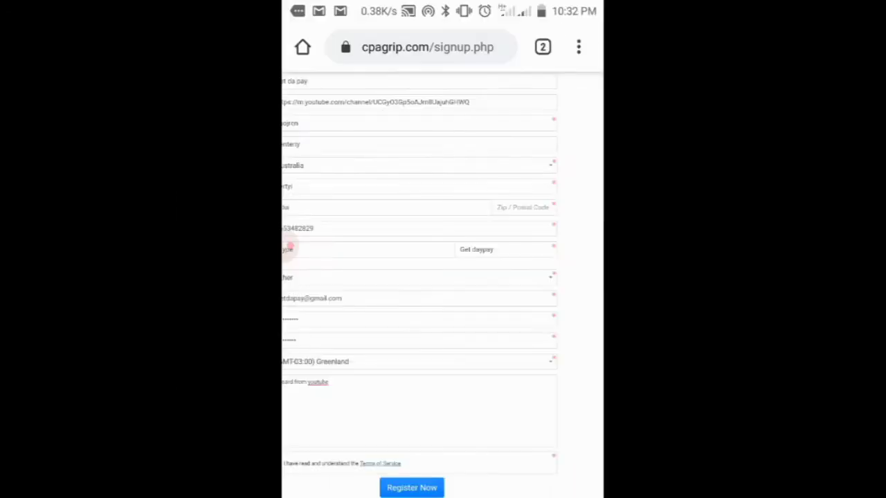
left_click_drag(290, 245, 323, 245)
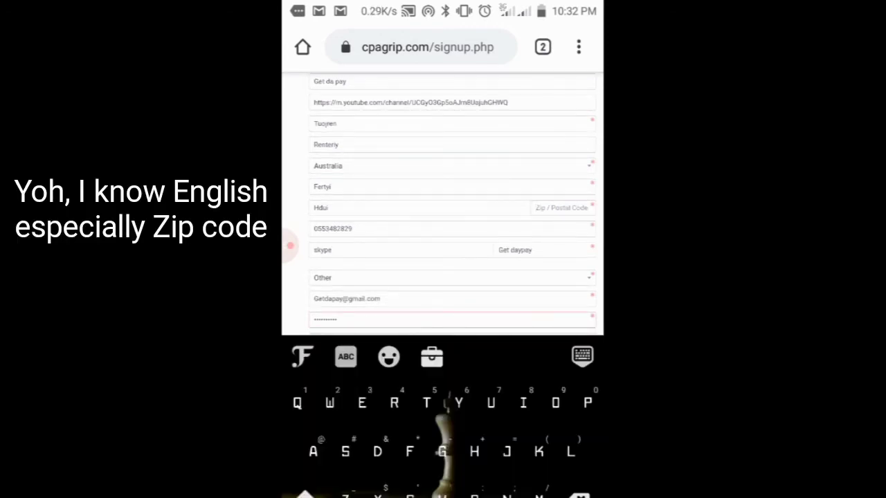
type("257")
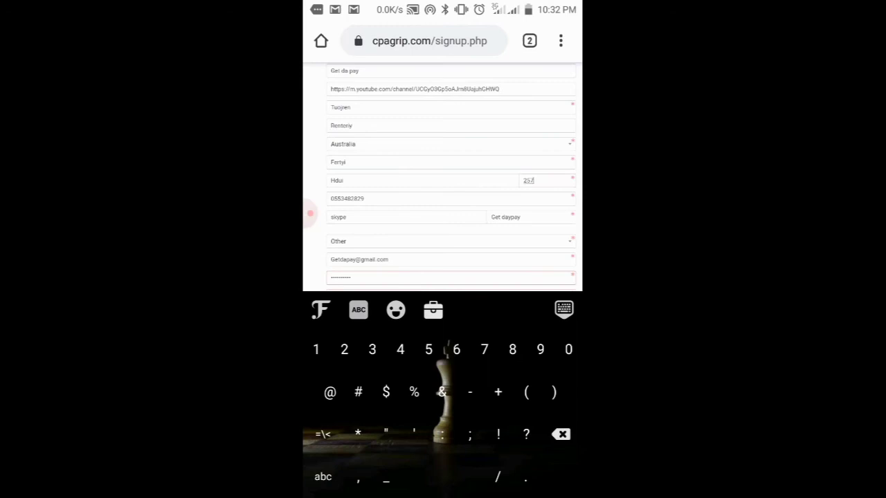